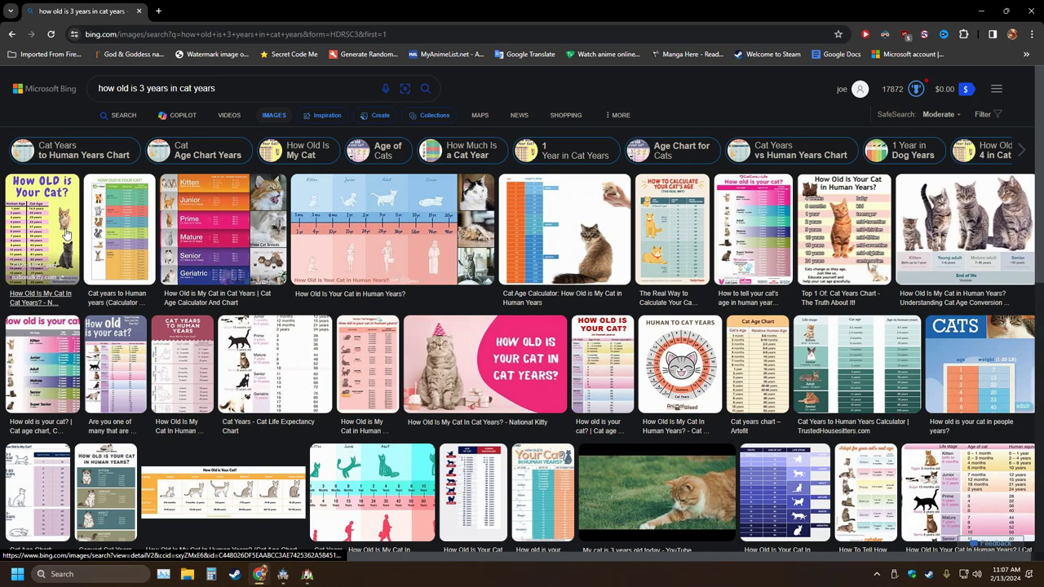
# Step: Enlarge the "How Old is Your Cat?" age chart, close the browser, and save the project in RPG Maker MZ
pyautogui.click(62, 235)
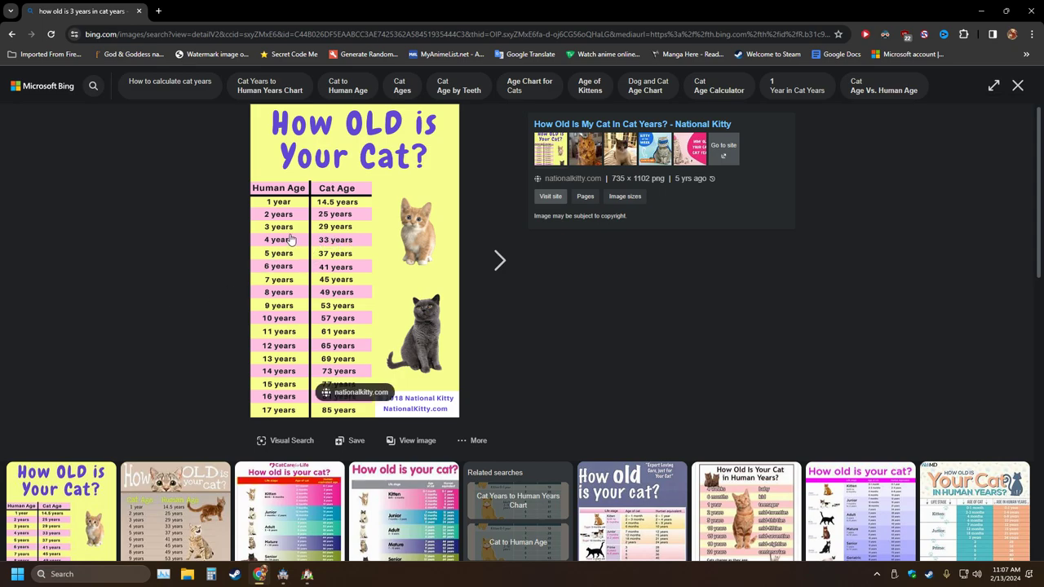
pyautogui.click(1030, 11)
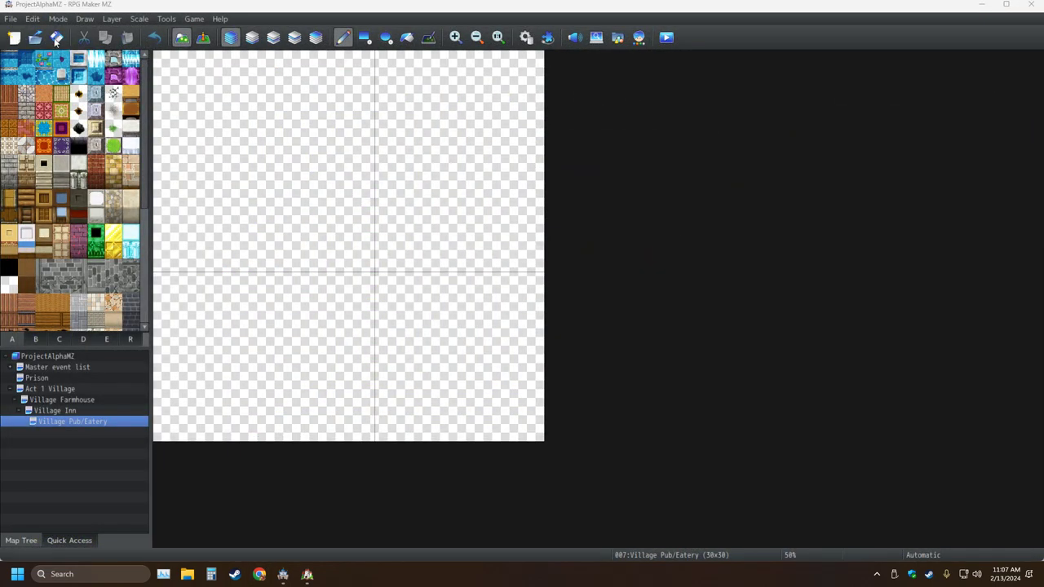
pyautogui.click(55, 39)
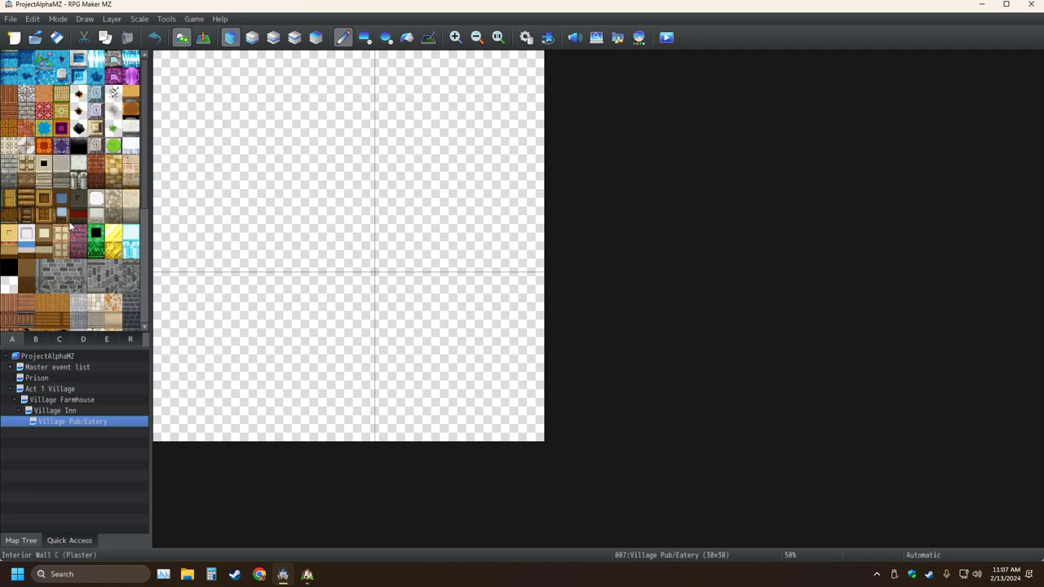
# Step: Try filling the entire empty Village Pub/Eatery map with the orange-red carpet tile, and undo the fill
pyautogui.click(44, 145)
pyautogui.click(406, 37)
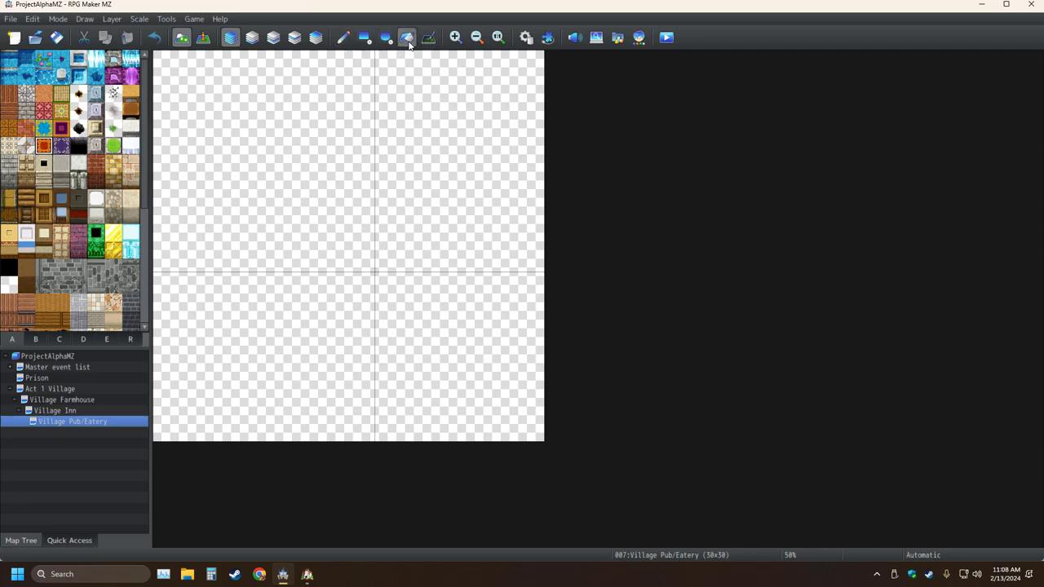
pyautogui.click(407, 279)
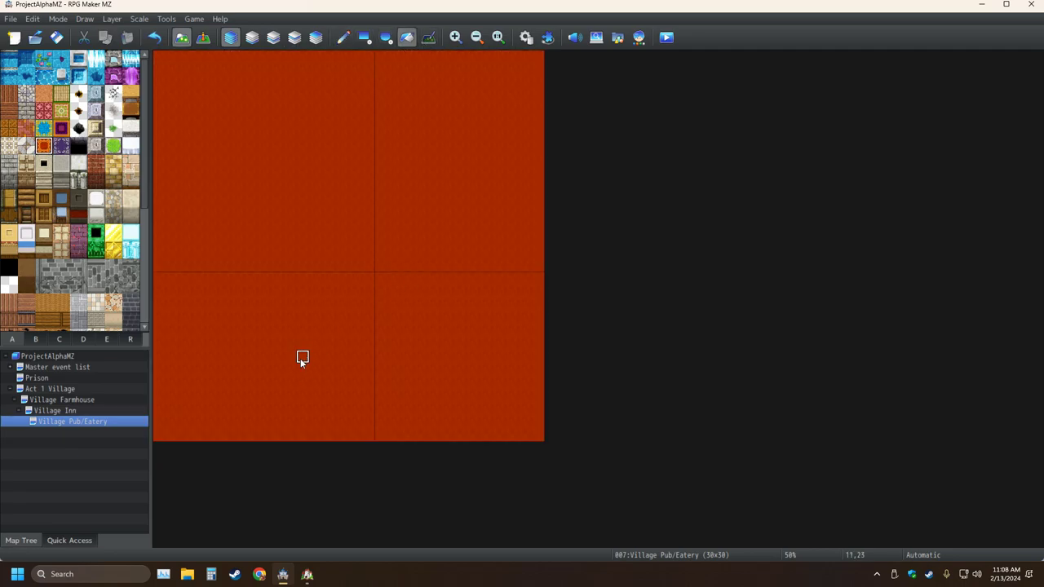
pyautogui.click(154, 36)
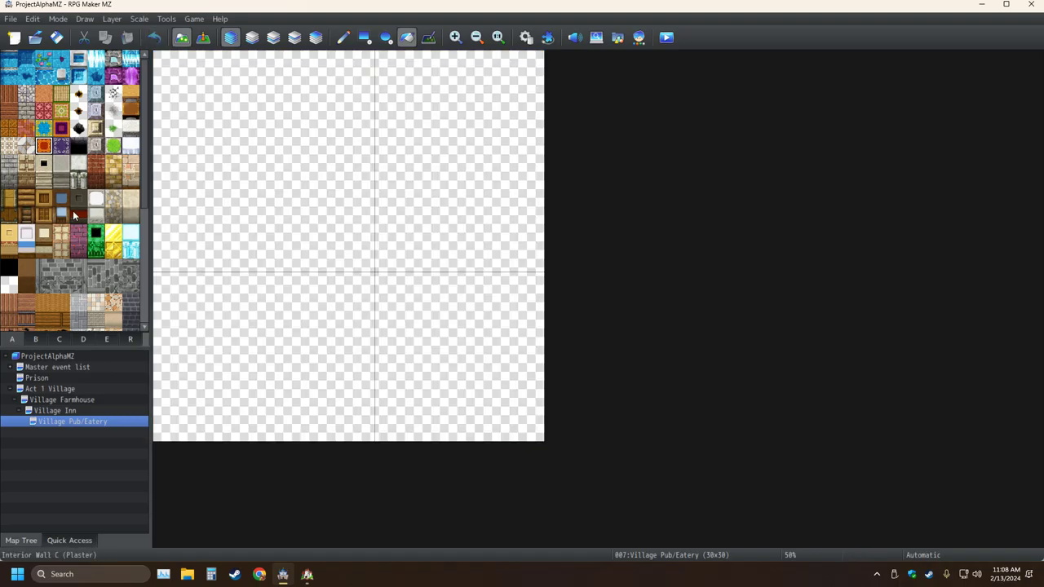
# Step: Switch to rectangle drawing, check the building exteriors on the Act 1 Village map, and return to the Village Pub/Eatery map
pyautogui.click(365, 37)
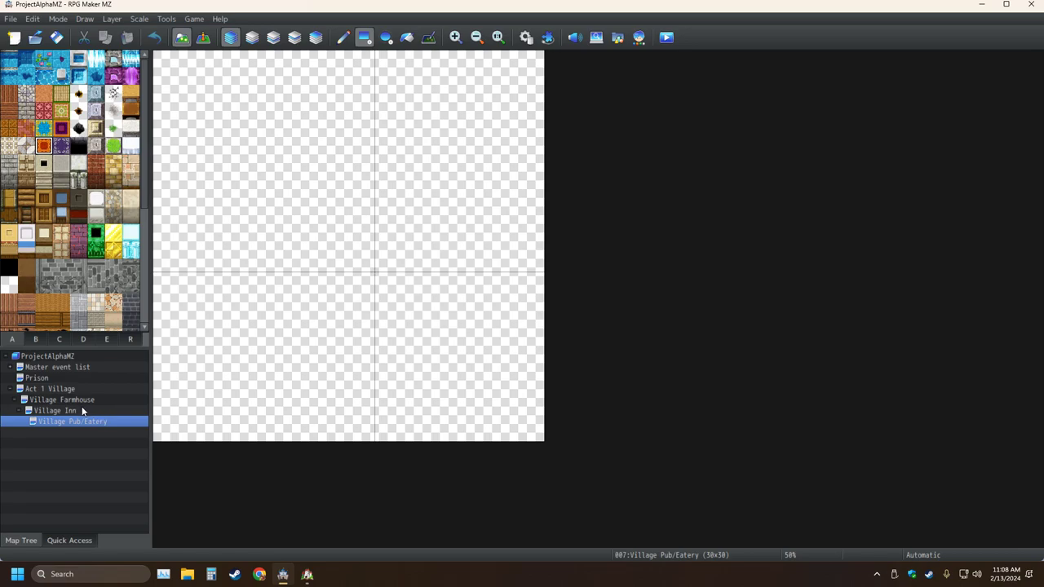
pyautogui.click(58, 390)
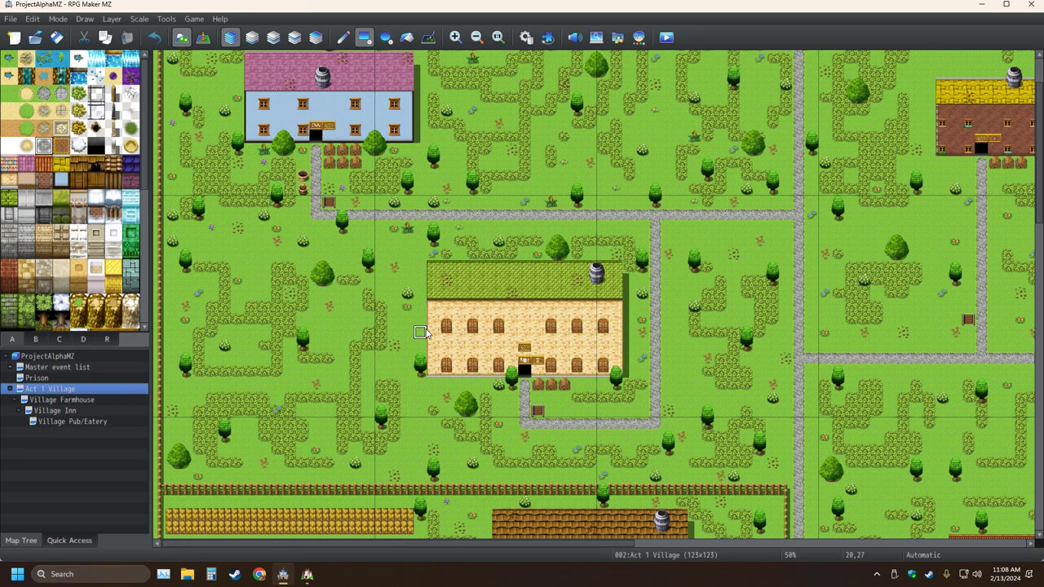
pyautogui.click(93, 422)
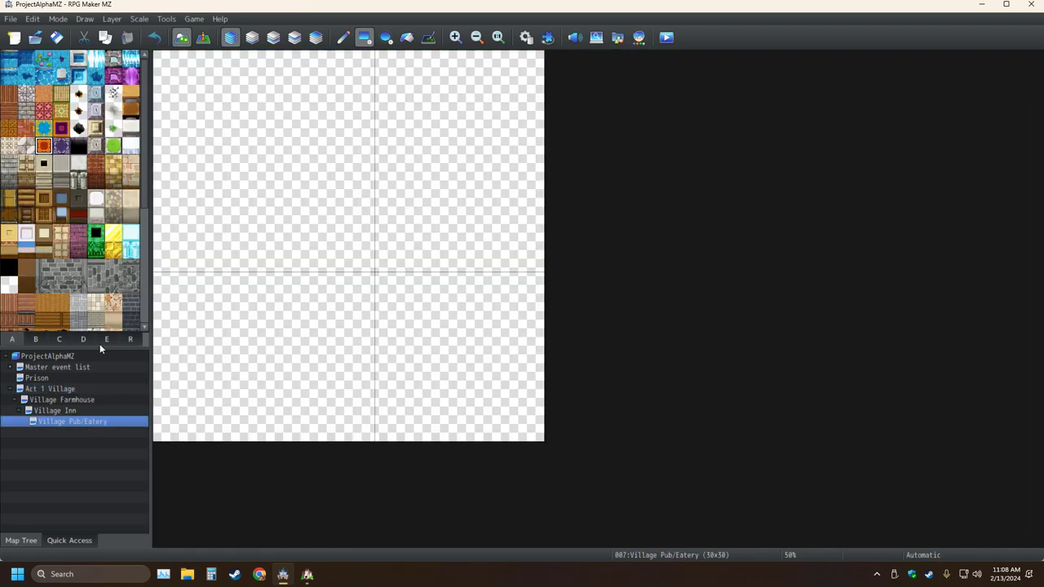
# Step: Draw a two-row wall of the brown-yellow brick wall-face tile across the full width of the map's bottom edge
pyautogui.click(113, 180)
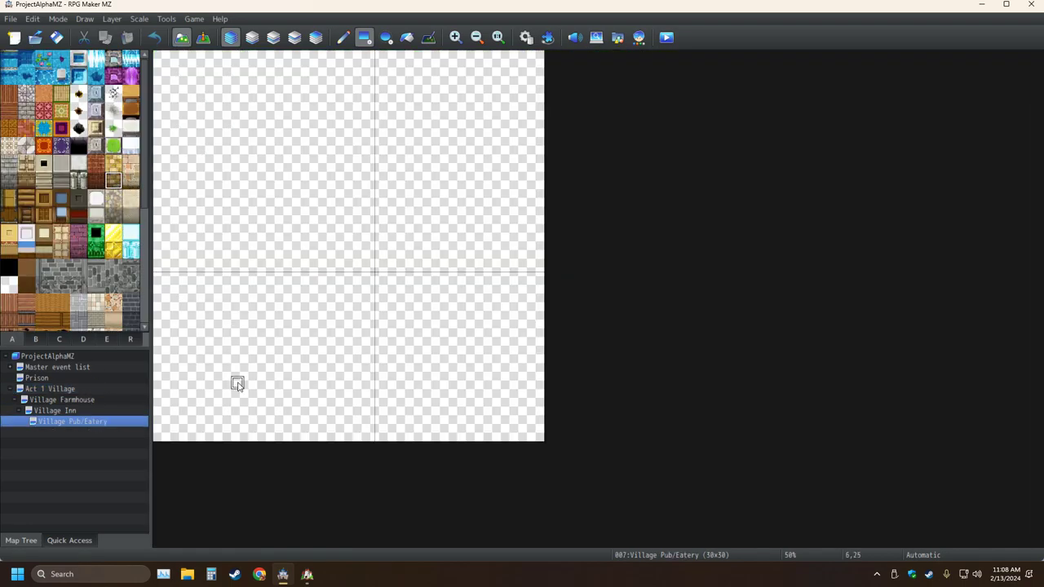
pyautogui.click(163, 434)
pyautogui.moveTo(165, 435); pyautogui.dragTo(536, 427)
# Step: Draw a one-row brick wall face across the full map width in the second row from the top
pyautogui.click(457, 39)
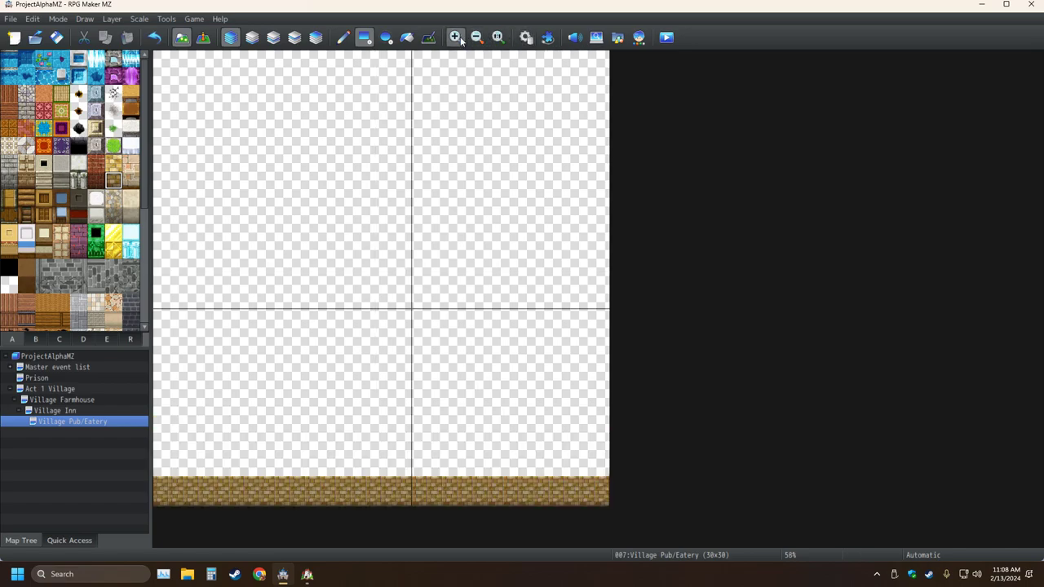
pyautogui.click(457, 38)
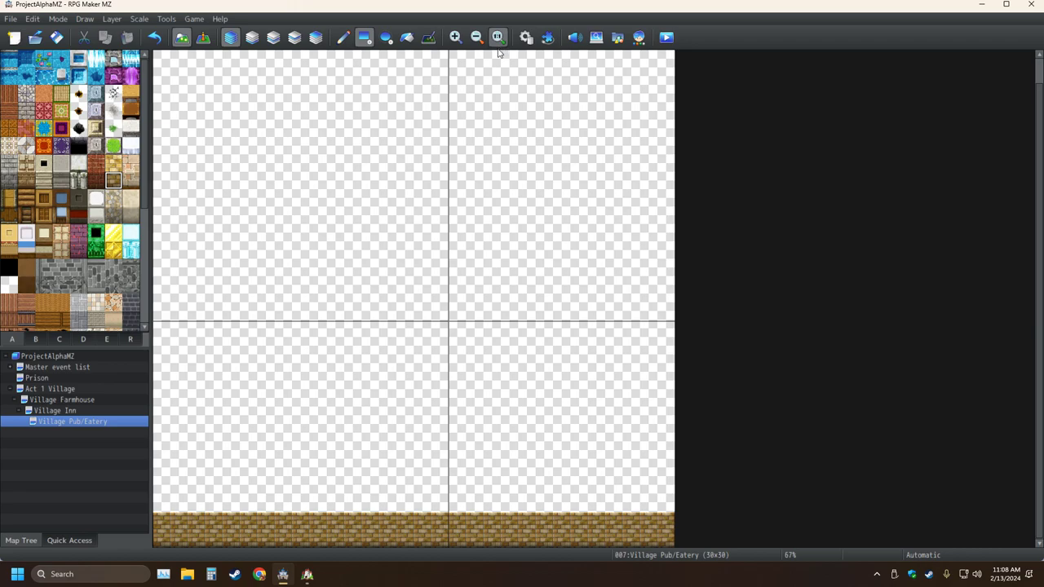
pyautogui.scroll(1, 454, 218)
pyautogui.scroll(-1, 454, 219)
pyautogui.click(478, 41)
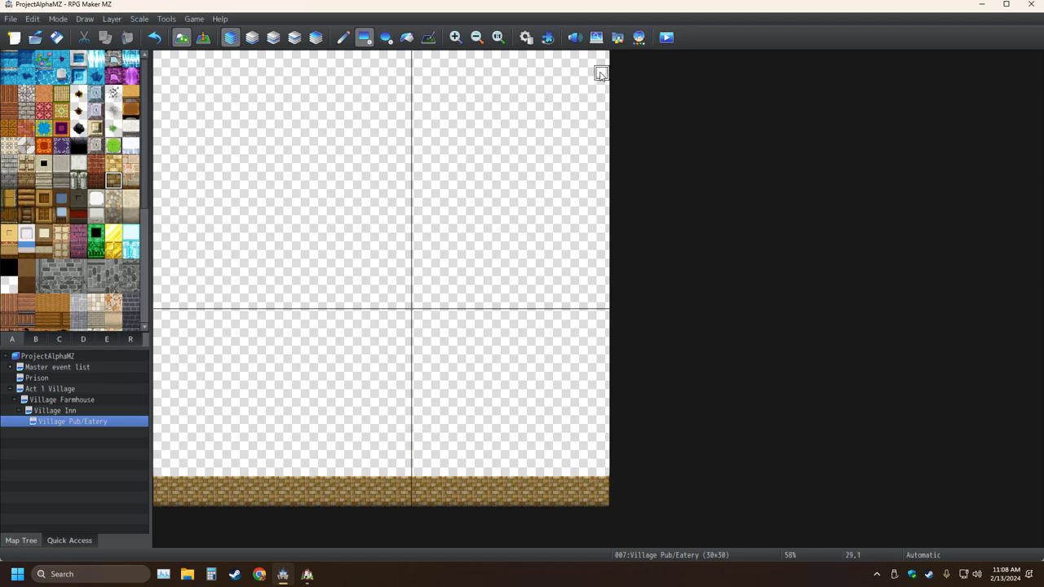
pyautogui.moveTo(602, 73)
pyautogui.mouseDown()
pyautogui.moveTo(352, 93)
pyautogui.moveTo(187, 91)
pyautogui.moveTo(161, 75)
pyautogui.mouseUp()
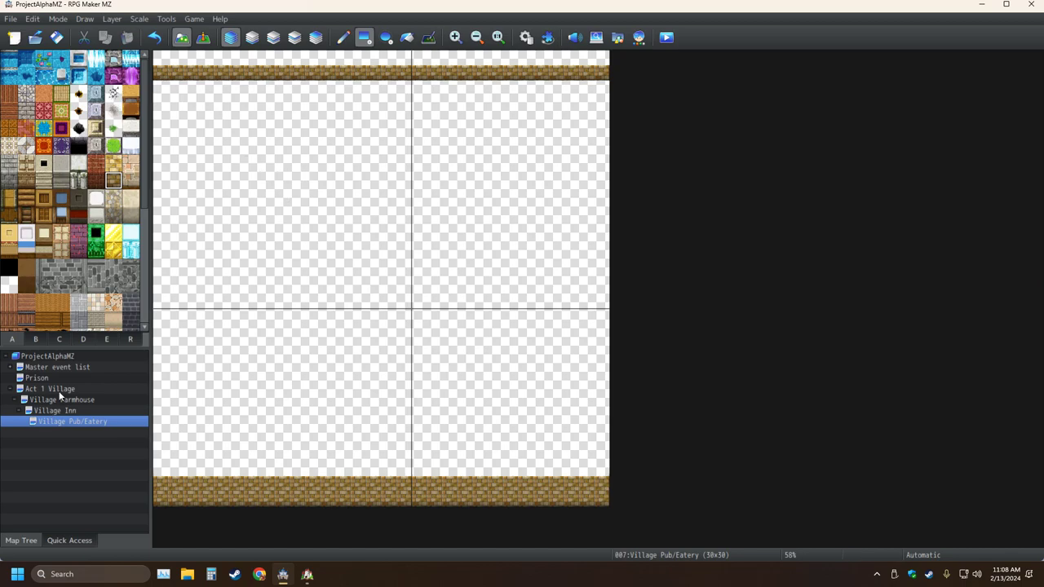
# Step: Examine the room and corridor layout of the Village Inn map, and return to the Village Pub/Eatery map
pyautogui.click(76, 412)
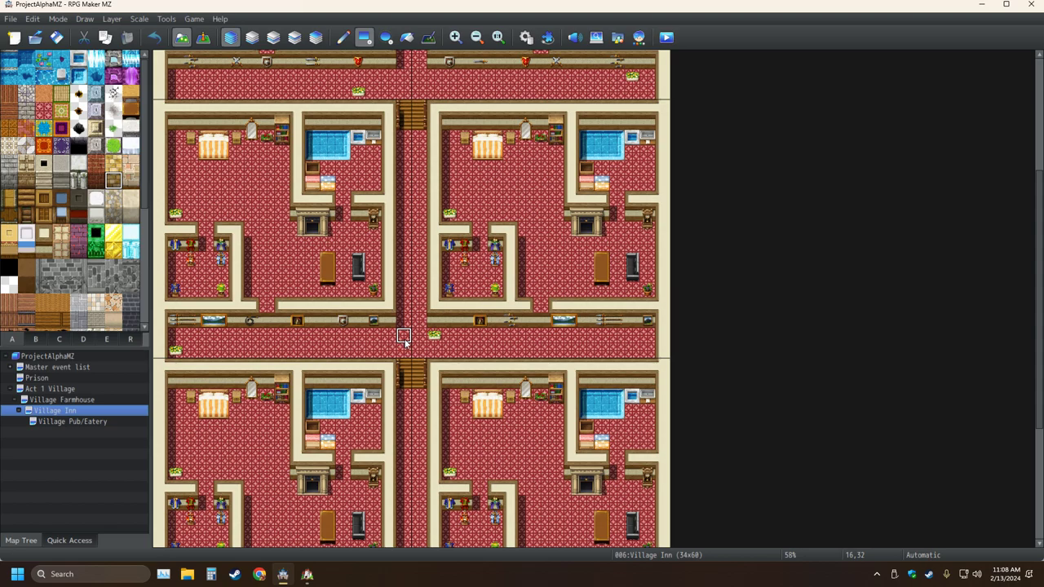
pyautogui.scroll(-3, 421, 344)
pyautogui.scroll(-6, 422, 346)
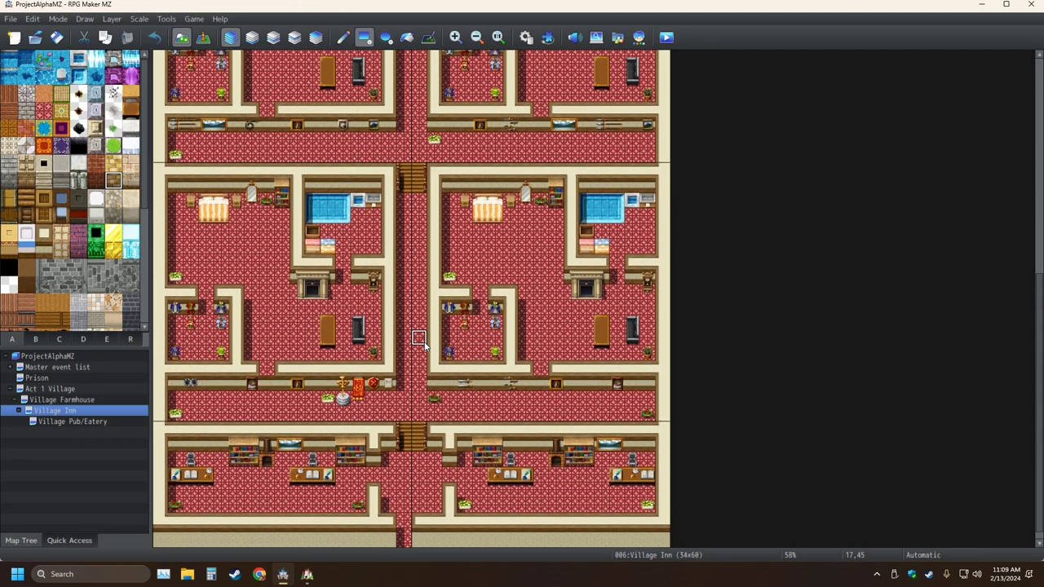
pyautogui.scroll(10, 421, 344)
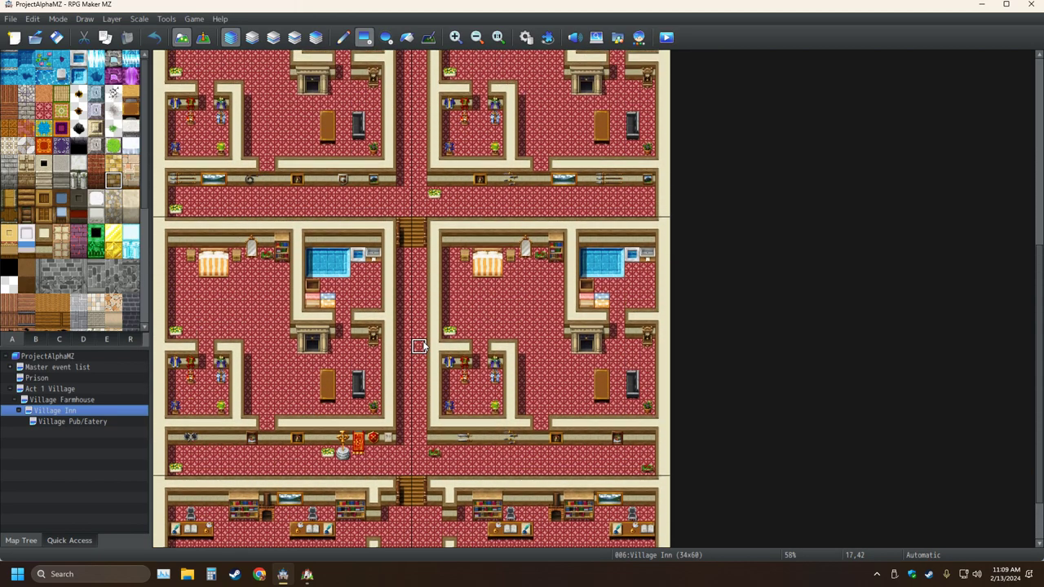
pyautogui.scroll(8, 421, 345)
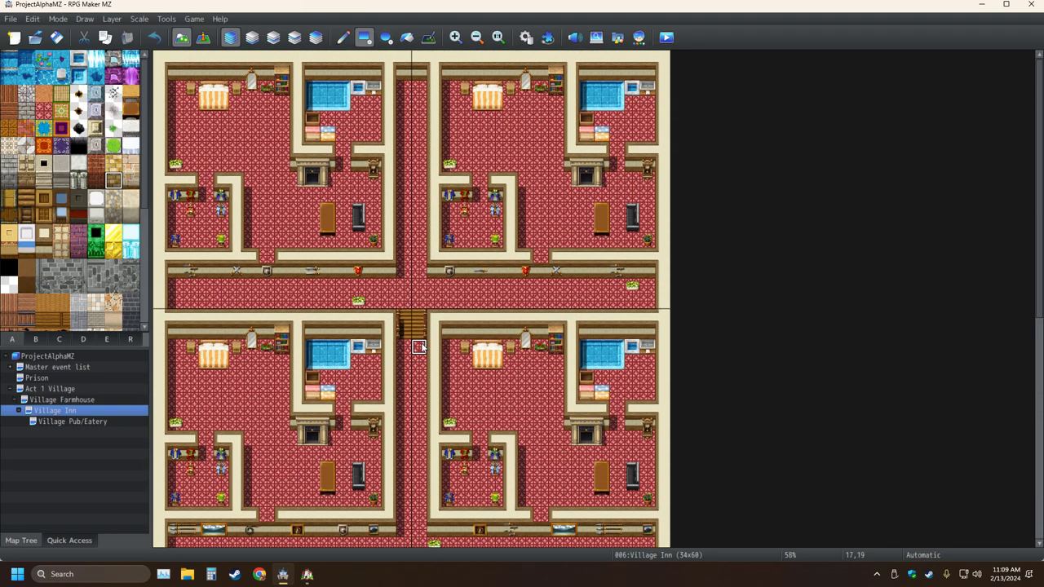
pyautogui.click(120, 423)
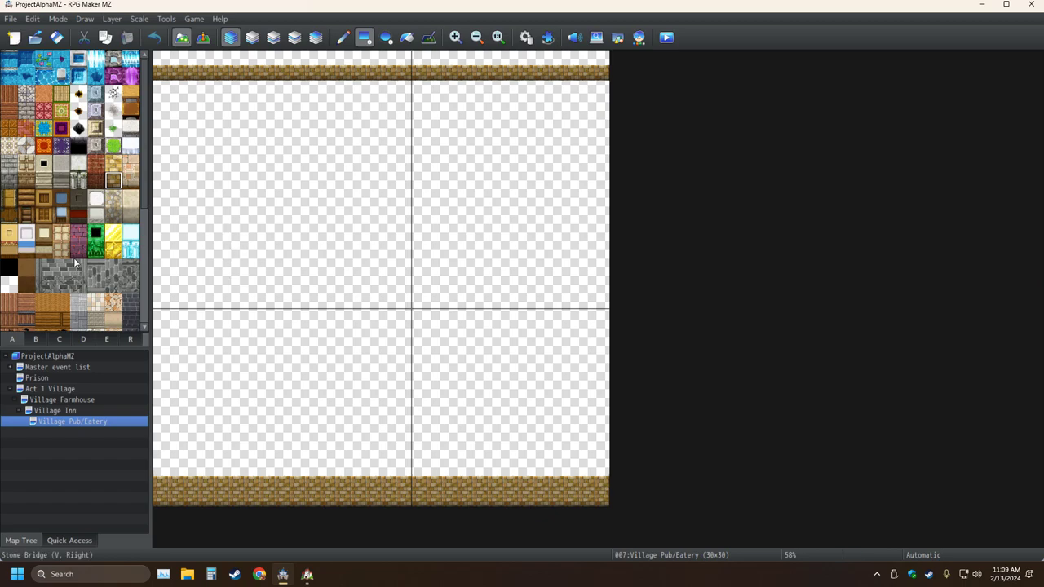
# Step: Frame the room with the yellow brick wall-top tile along the top, above the bottom wall and down both sides, and save
pyautogui.click(113, 162)
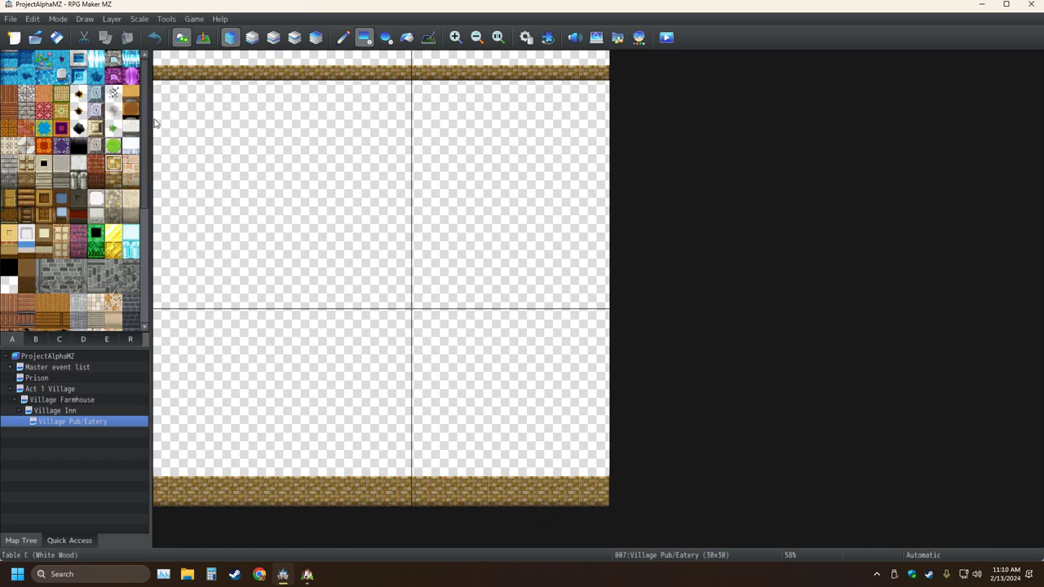
pyautogui.moveTo(159, 63); pyautogui.dragTo(611, 65)
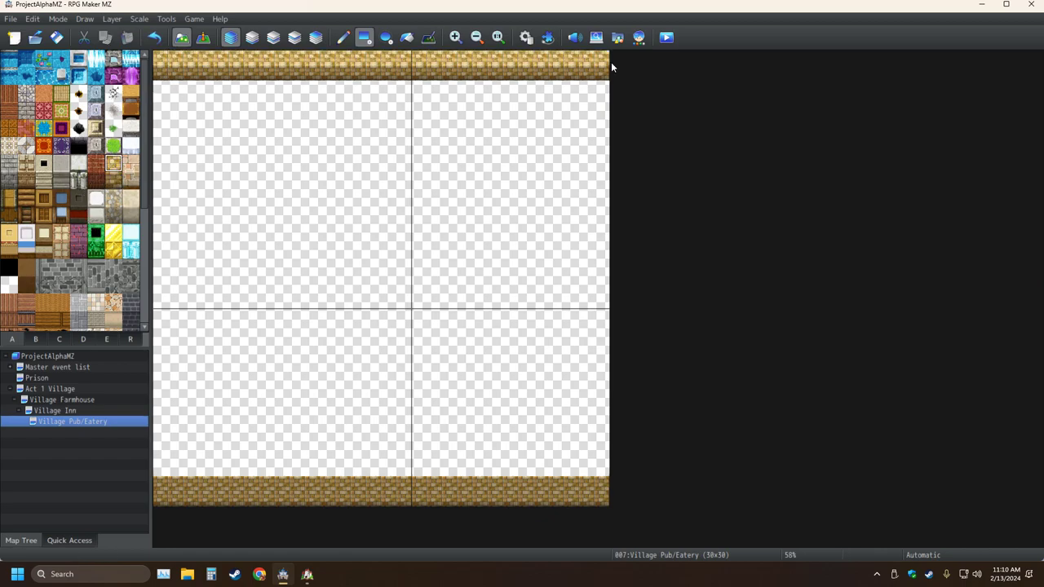
pyautogui.moveTo(601, 468)
pyautogui.mouseDown()
pyautogui.moveTo(157, 479)
pyautogui.moveTo(160, 471)
pyautogui.mouseUp()
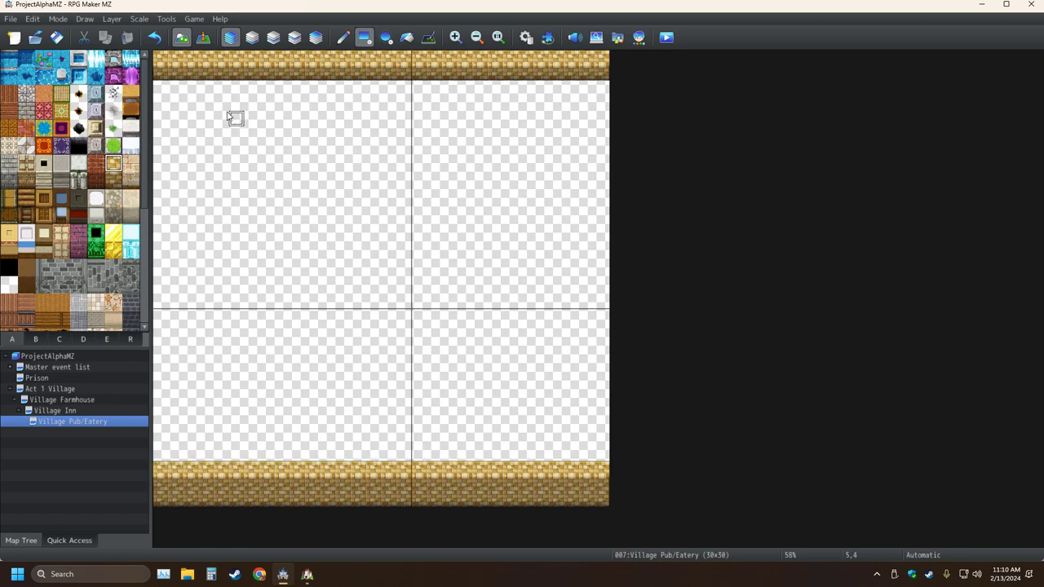
pyautogui.moveTo(160, 86)
pyautogui.mouseDown()
pyautogui.moveTo(157, 191)
pyautogui.moveTo(197, 399)
pyautogui.moveTo(161, 457)
pyautogui.mouseUp()
pyautogui.moveTo(598, 73)
pyautogui.mouseDown()
pyautogui.moveTo(591, 165)
pyautogui.moveTo(612, 458)
pyautogui.mouseUp()
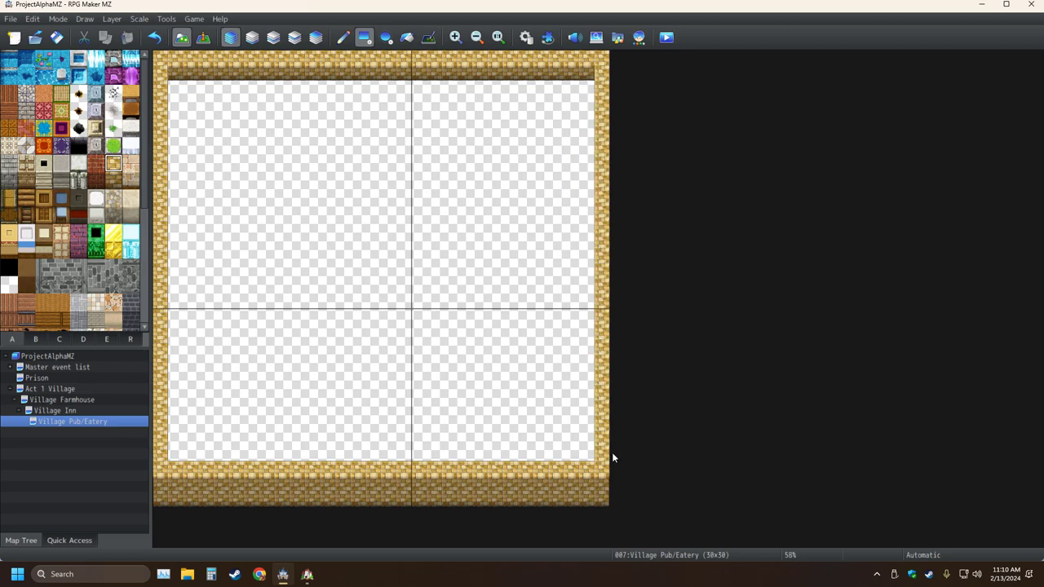
pyautogui.click(57, 36)
# Step: Try a short wall-top block in the room's upper-right corner, and an orange-red carpet fill of the enclosed floor, undoing both
pyautogui.moveTo(586, 82)
pyautogui.mouseDown()
pyautogui.moveTo(583, 135)
pyautogui.moveTo(573, 126)
pyautogui.mouseUp()
pyautogui.click(154, 36)
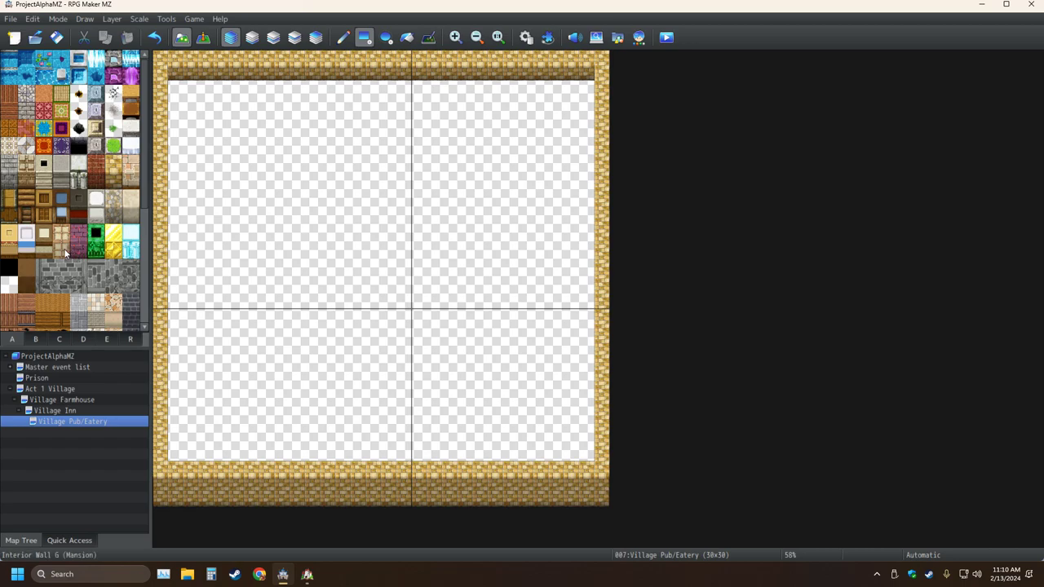
pyautogui.click(43, 145)
pyautogui.click(407, 37)
pyautogui.click(386, 241)
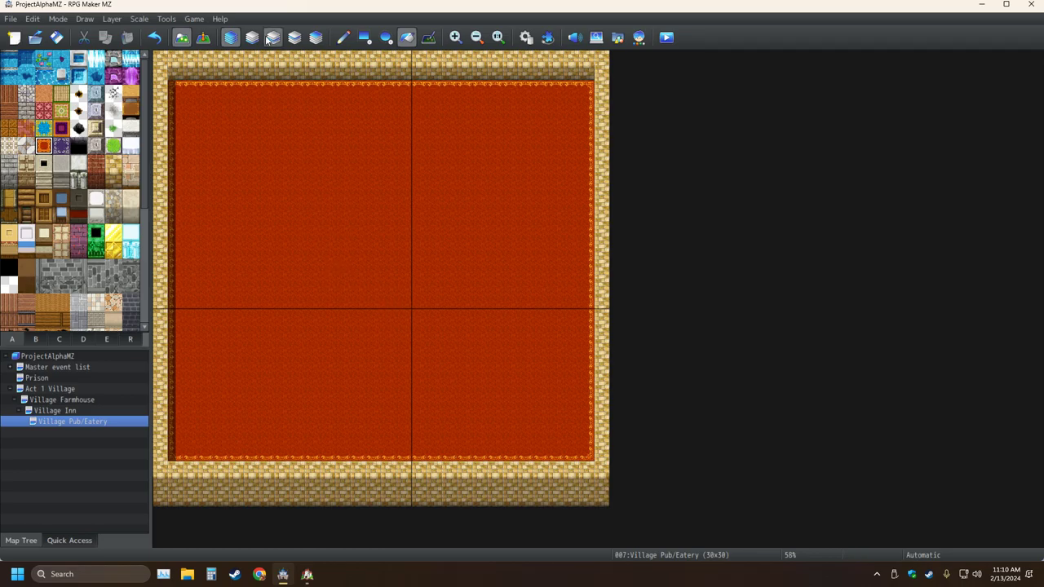
pyautogui.click(181, 38)
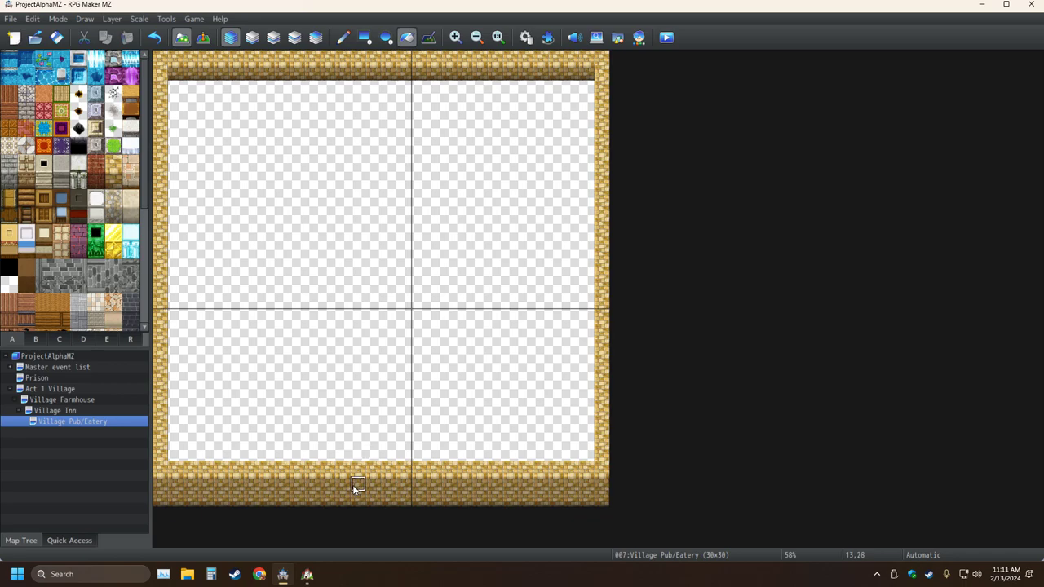
# Step: Cut a one-tile-wide doorway through the bottom wall at column 12, clearing all three wall rows, and save the project
pyautogui.click(343, 37)
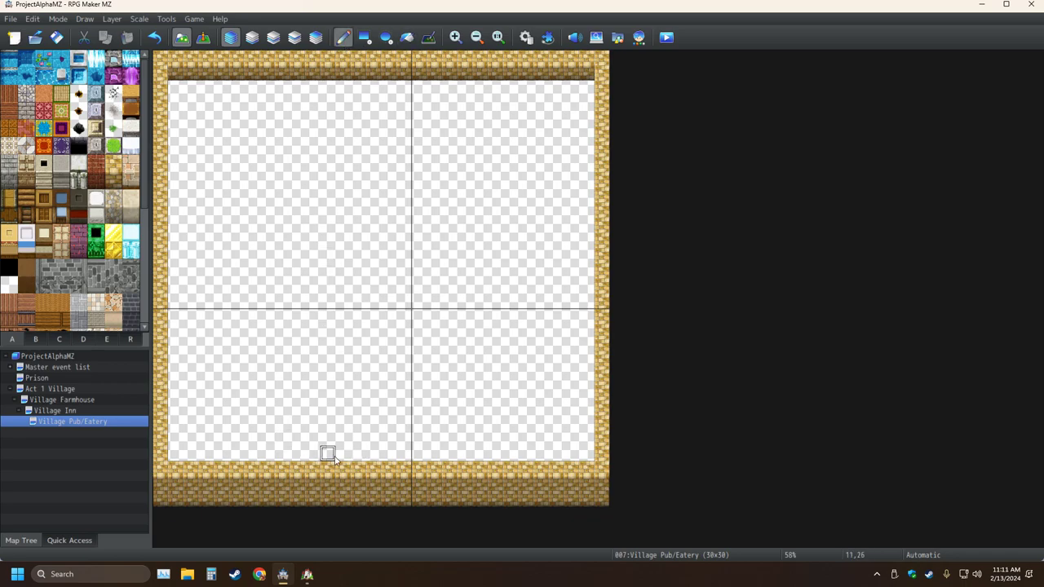
pyautogui.click(343, 483)
pyautogui.moveTo(342, 484); pyautogui.dragTo(343, 498)
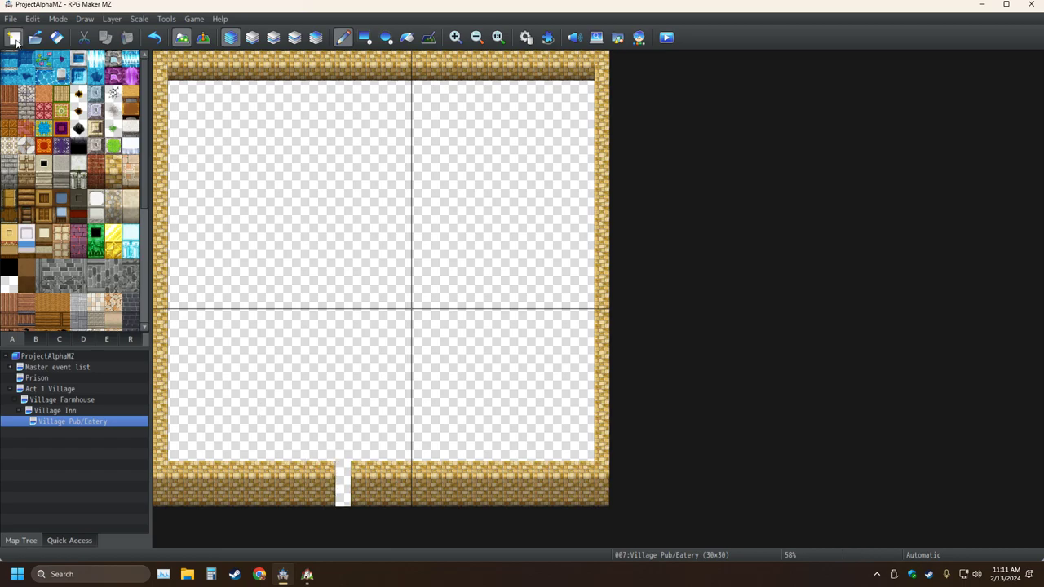
pyautogui.click(56, 37)
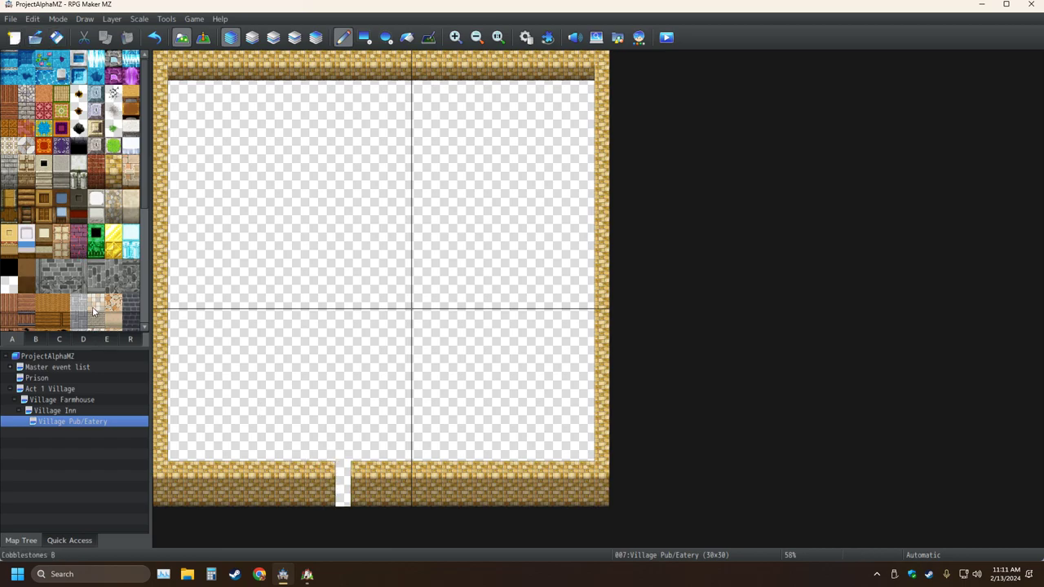
# Step: Try filling the pub floor and its new doorway with the orange-red carpet tile, and undo the fill
pyautogui.click(43, 145)
pyautogui.click(407, 36)
pyautogui.click(404, 241)
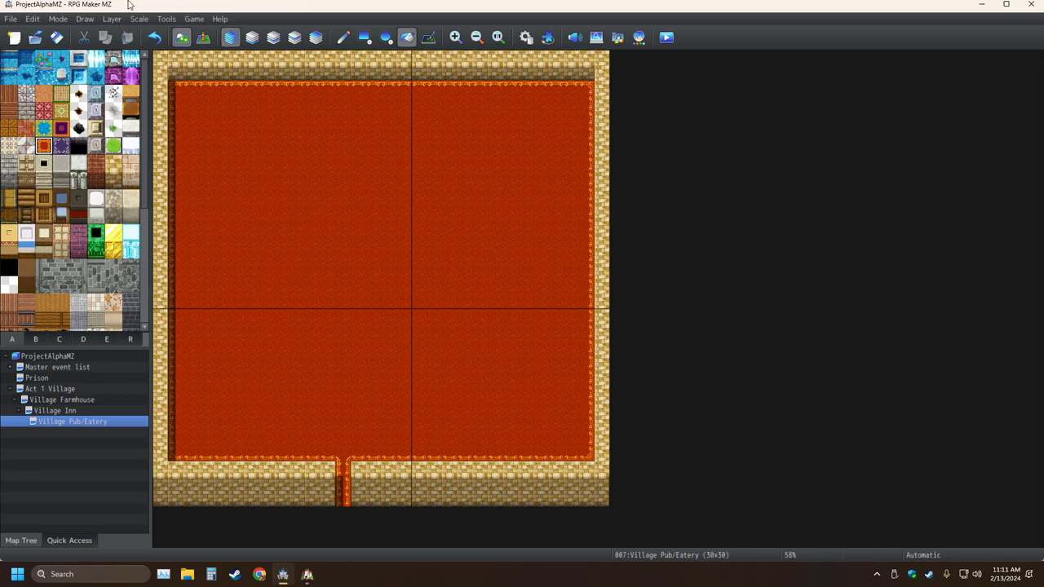
pyautogui.click(154, 36)
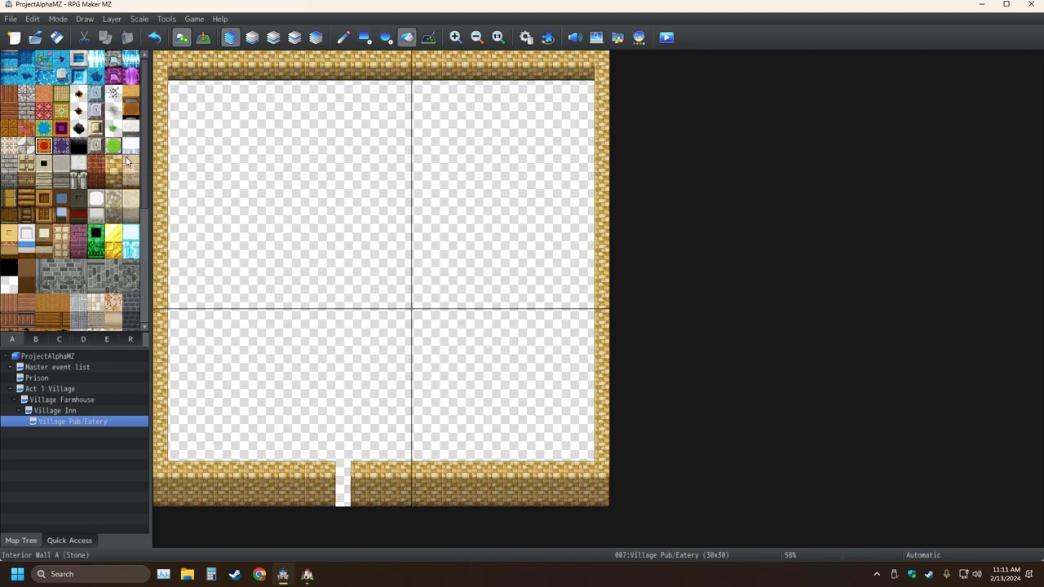
# Step: Try the blue carpet tile and the magenta carpet tile as fills for the floor and doorway, undoing each one
pyautogui.click(44, 128)
pyautogui.click(378, 268)
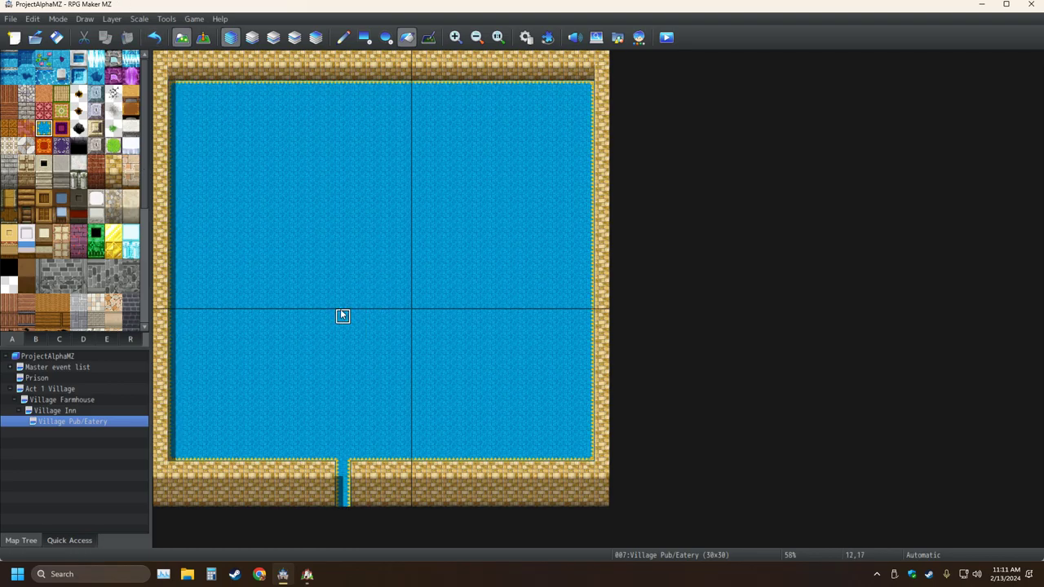
pyautogui.click(154, 37)
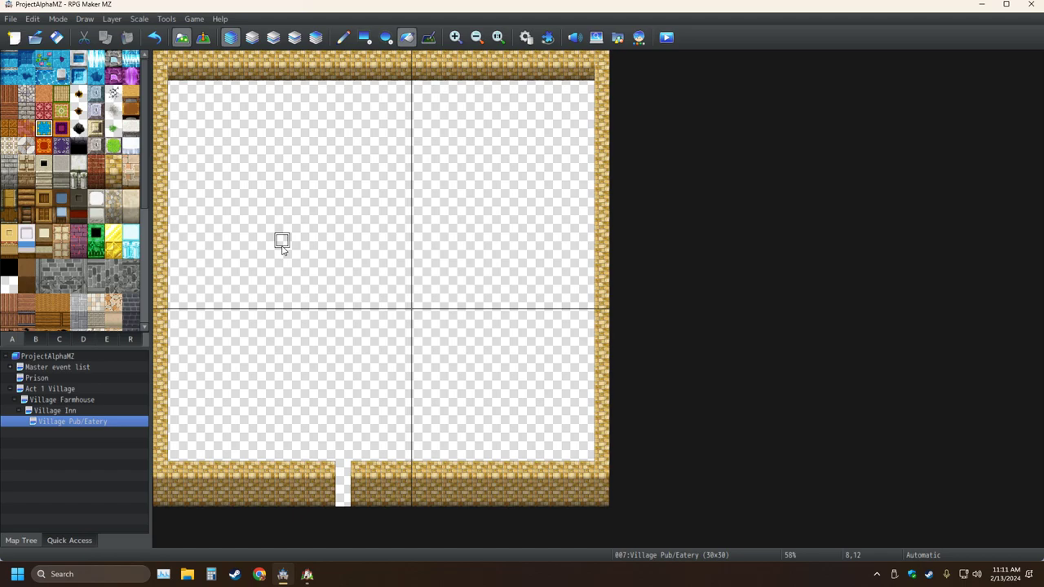
pyautogui.click(61, 128)
pyautogui.click(295, 232)
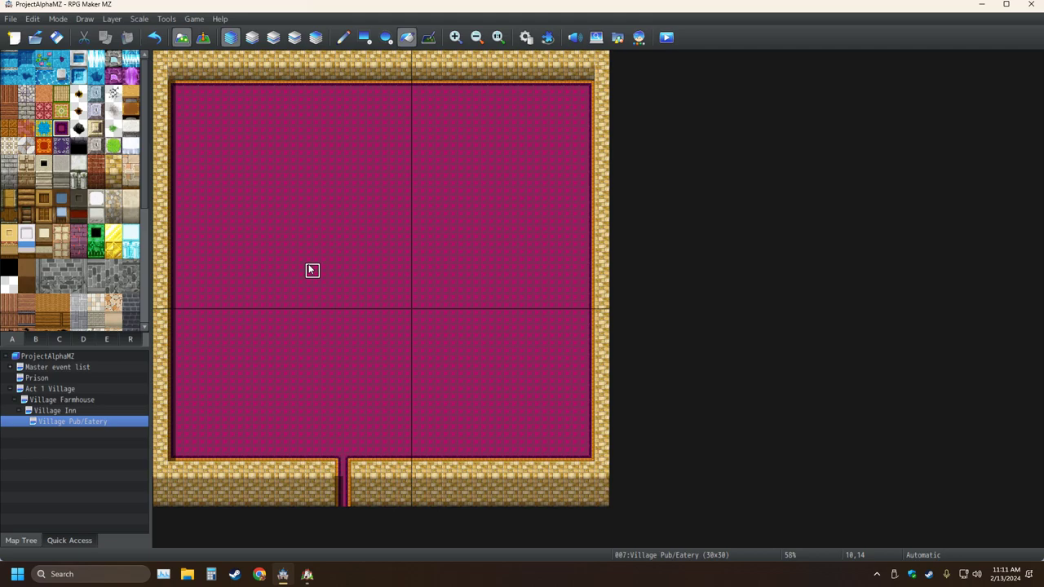
pyautogui.click(154, 38)
# Step: Try filling the pub floor and doorway with the Ground H (Wood Floor Lattice) tile, and undo the fill
pyautogui.click(9, 128)
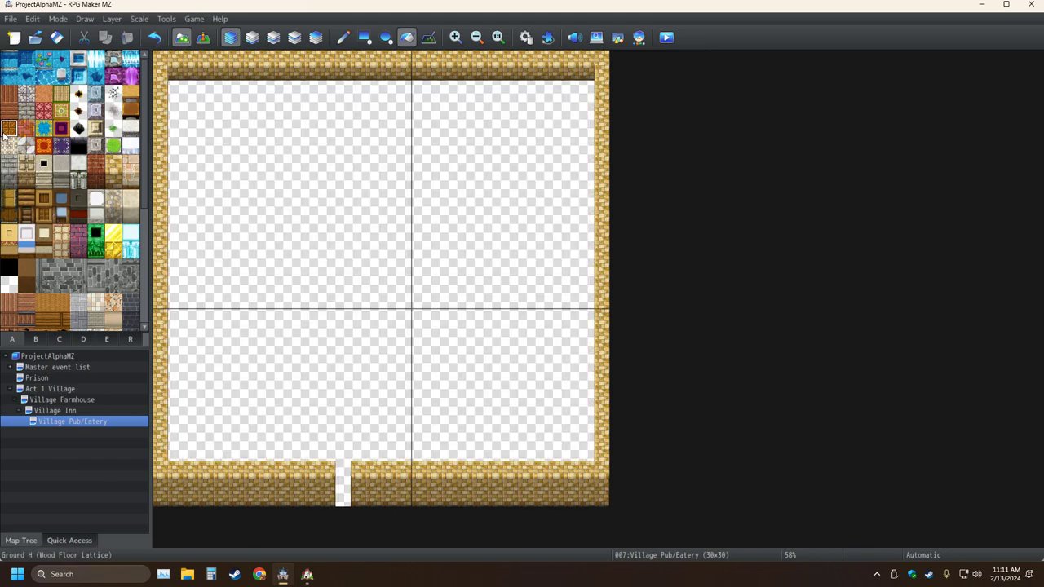
pyautogui.click(296, 254)
pyautogui.click(154, 38)
# Step: Fill the enclosed pub floor and its doorway with the purple carpet tile
pyautogui.click(61, 145)
pyautogui.click(388, 245)
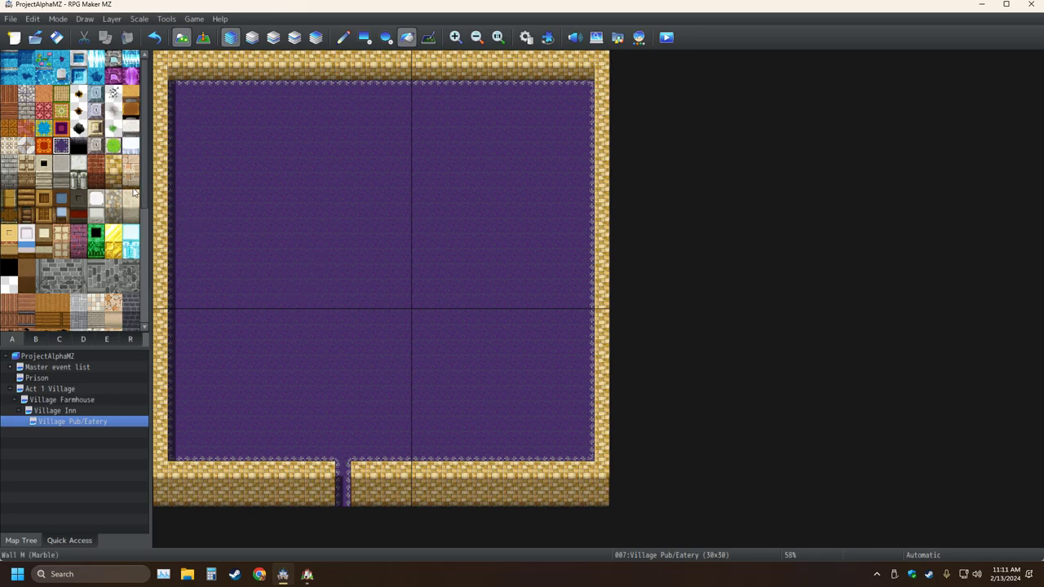
# Step: Try replacing the purple floor with the magenta carpet tile, and undo the fill
pyautogui.click(61, 128)
pyautogui.click(265, 242)
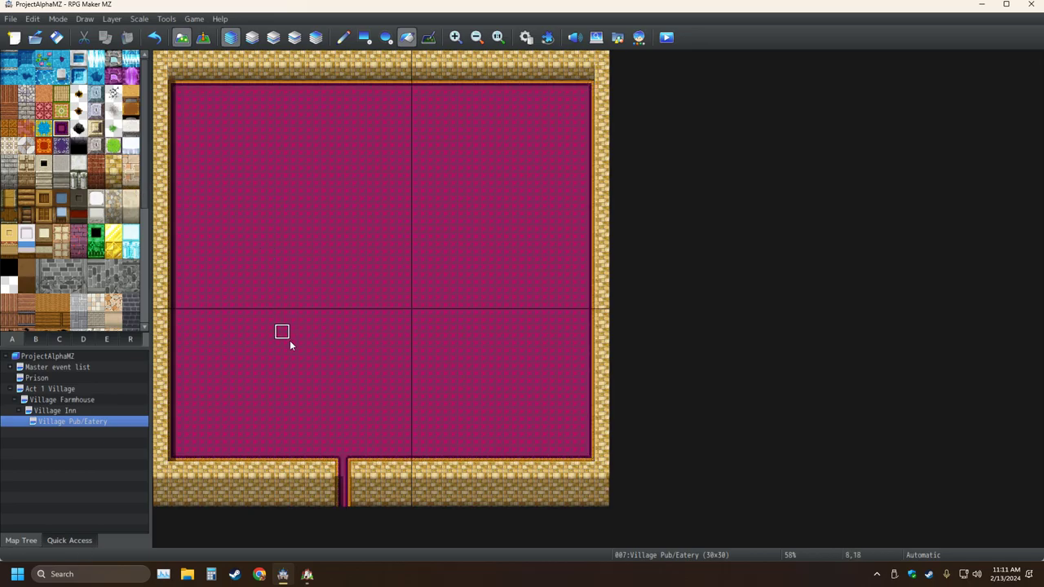
pyautogui.click(154, 37)
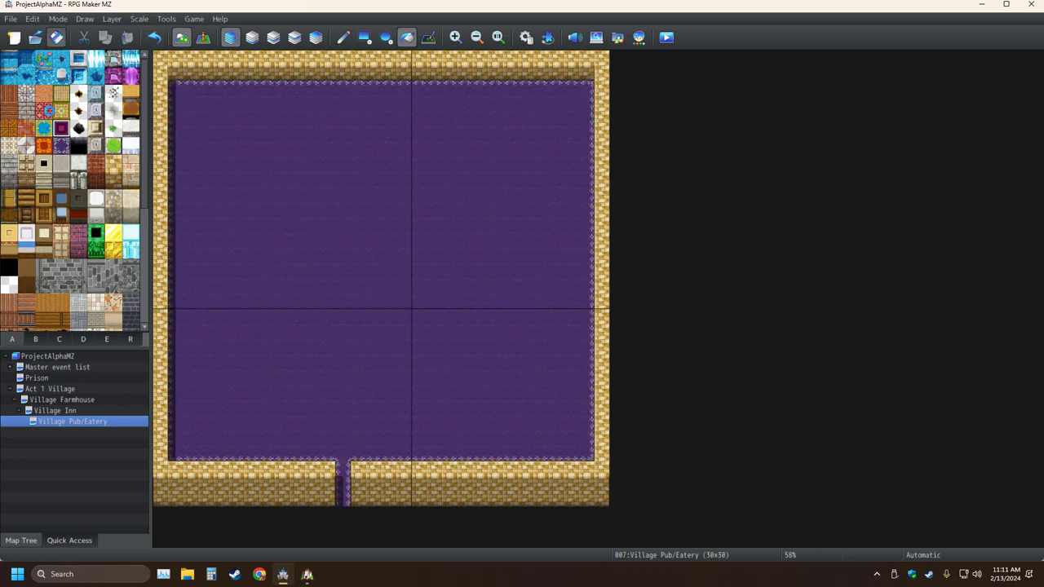
# Step: View the Village Inn map for comparison and return to the Village Pub/Eatery map
pyautogui.click(71, 411)
pyautogui.click(75, 422)
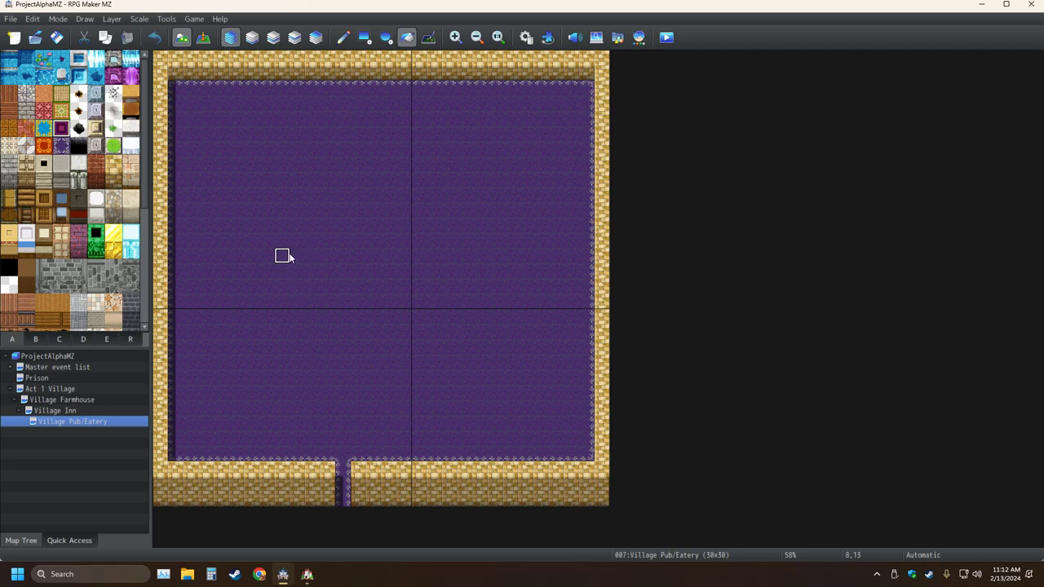
# Step: Wall off a smaller room in the map's lower-right corner, with brick wall tops along row 17 and column 17 and one wall-face row below row 17
pyautogui.rightClick(600, 317)
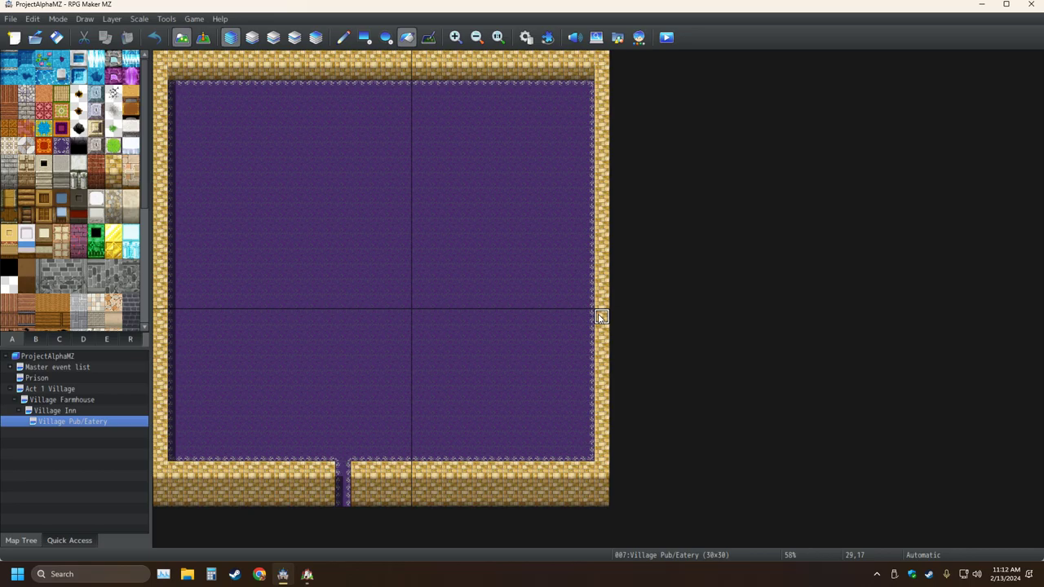
pyautogui.click(342, 37)
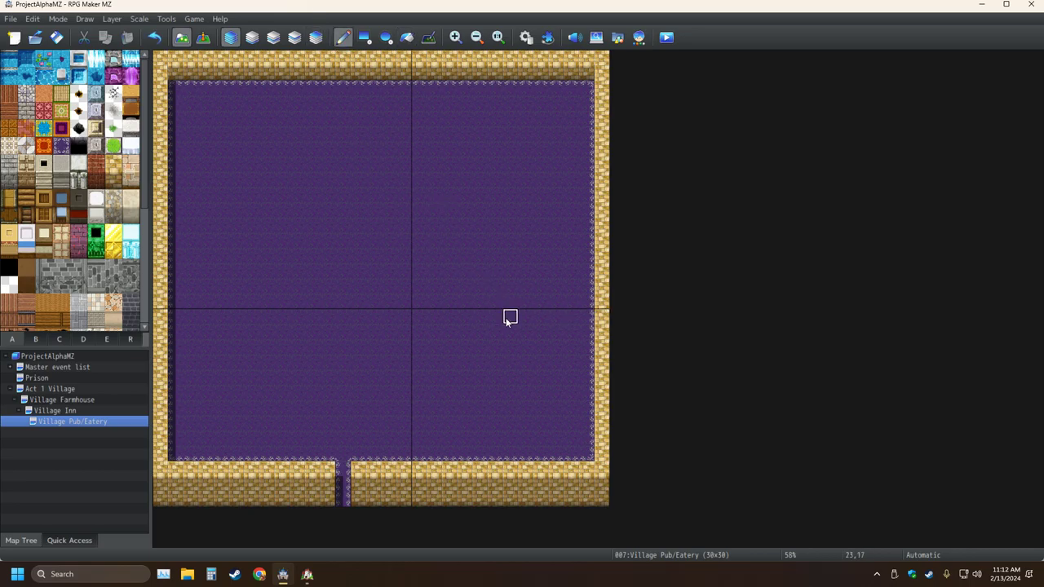
pyautogui.click(363, 36)
pyautogui.moveTo(601, 317); pyautogui.dragTo(410, 320)
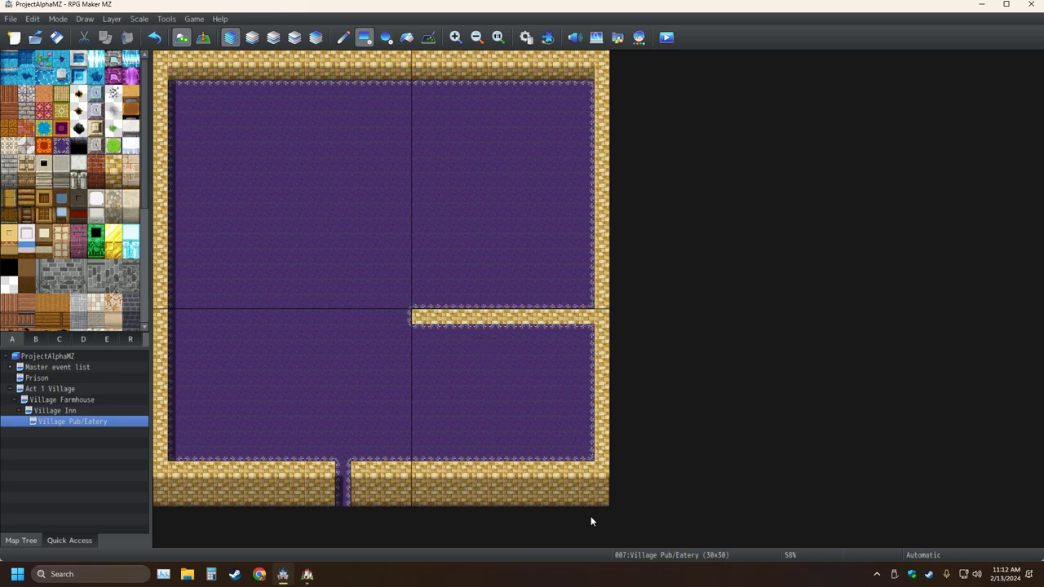
pyautogui.moveTo(590, 332)
pyautogui.mouseDown()
pyautogui.moveTo(419, 337)
pyautogui.moveTo(425, 460)
pyautogui.mouseUp()
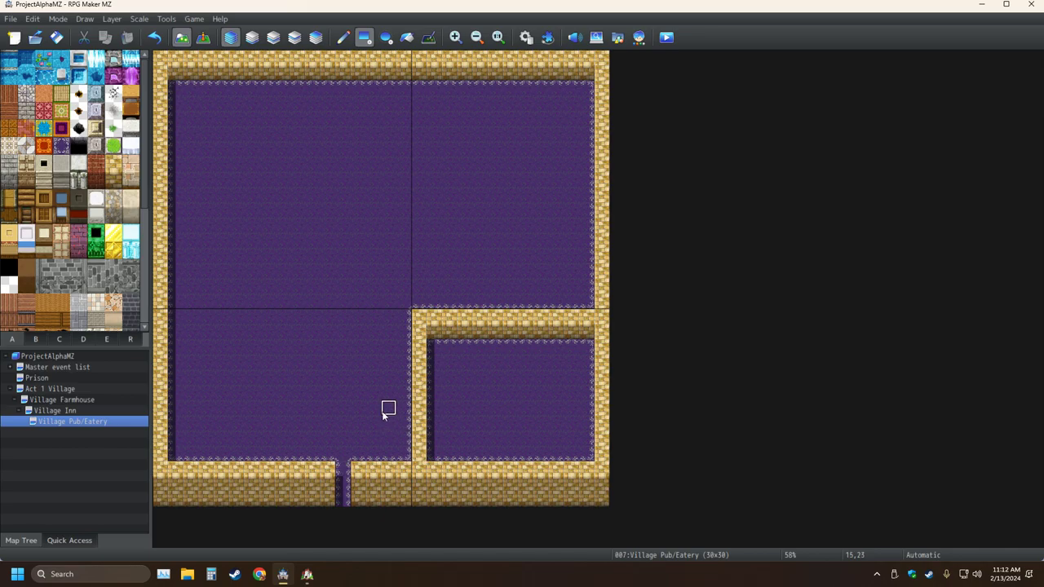